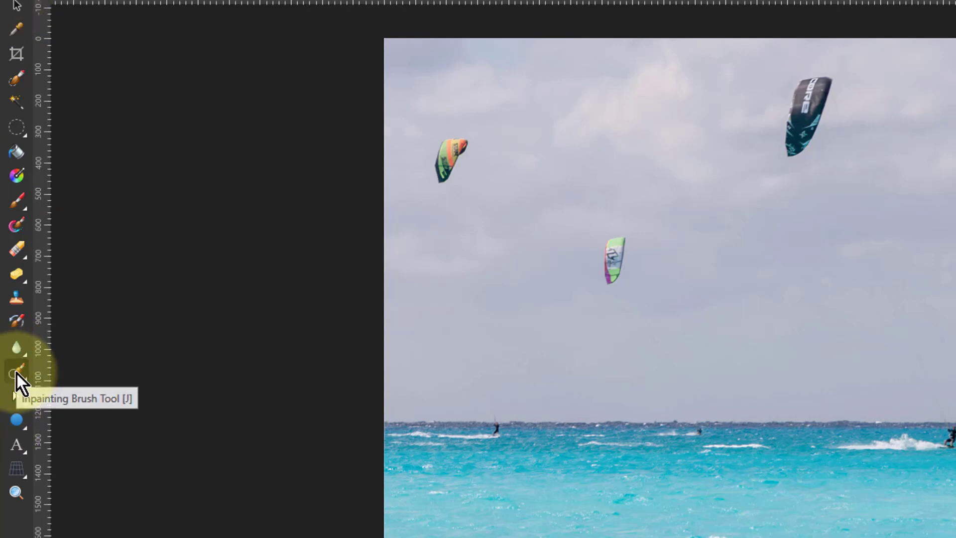
Step: Choose the Inpainting Brush Tool from the healing tools flyout in the left toolbar
left_click(16, 373)
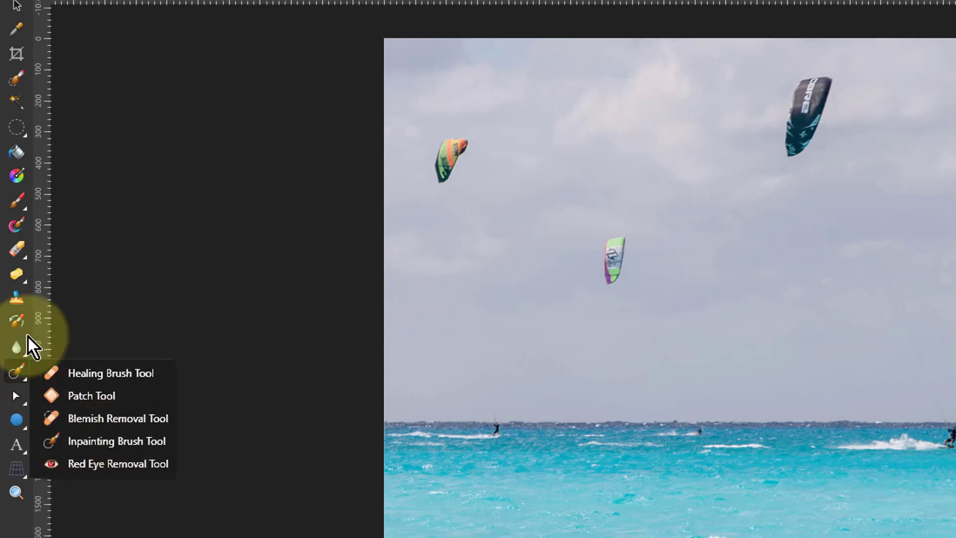
left_click(105, 447)
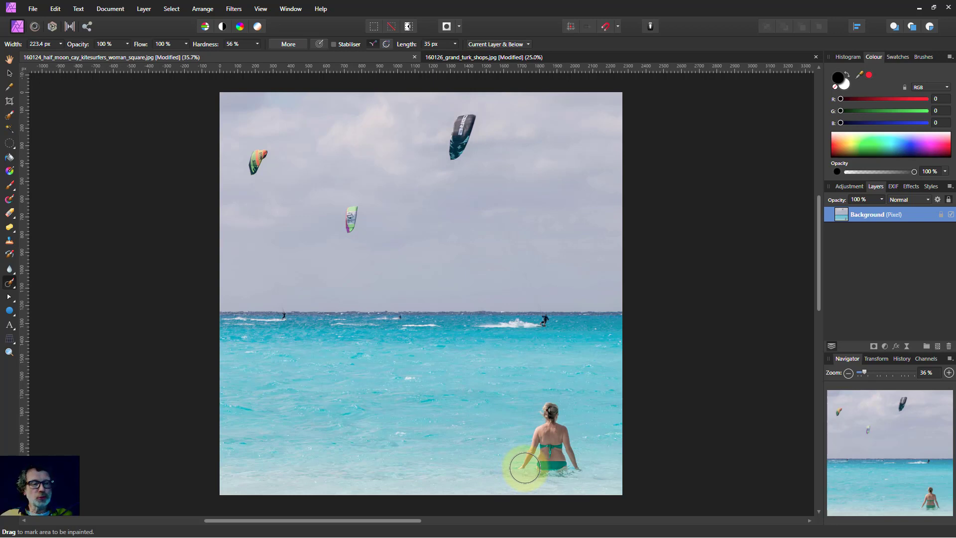
Step: Inpaint away the woman in the shallow water, then undo a trial stroke across the horizon
mouse_move(525, 465)
left_mouse_down()
mouse_move(552, 427)
mouse_move(547, 414)
mouse_move(572, 469)
mouse_move(537, 464)
mouse_move(542, 410)
mouse_move(600, 459)
left_mouse_up()
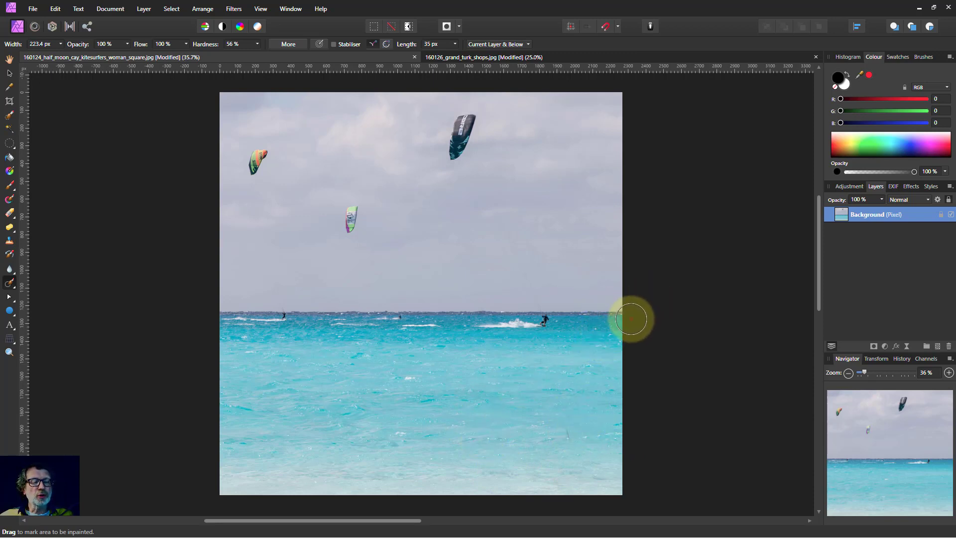
mouse_move(631, 318)
left_mouse_down()
mouse_move(154, 321)
mouse_move(167, 402)
mouse_move(157, 339)
left_mouse_up()
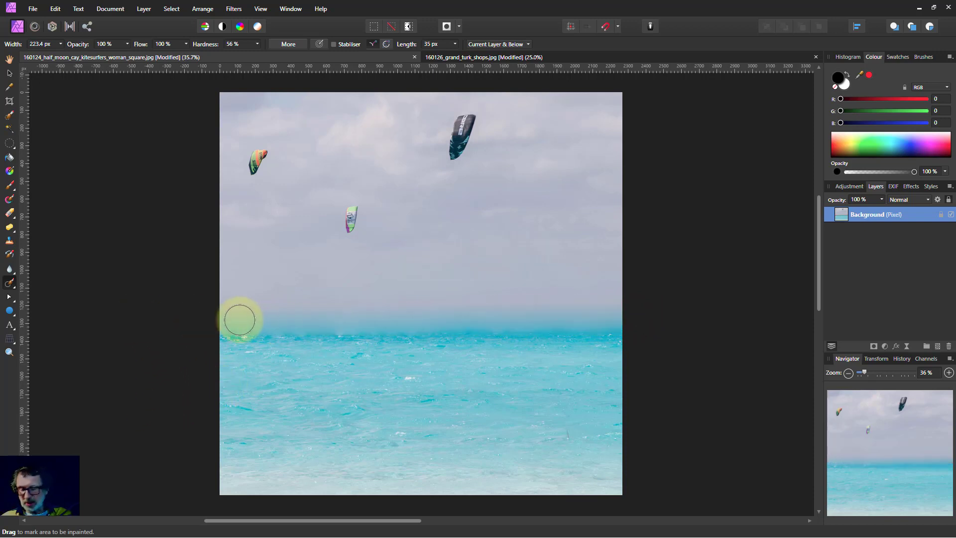
key("ctrl+z")
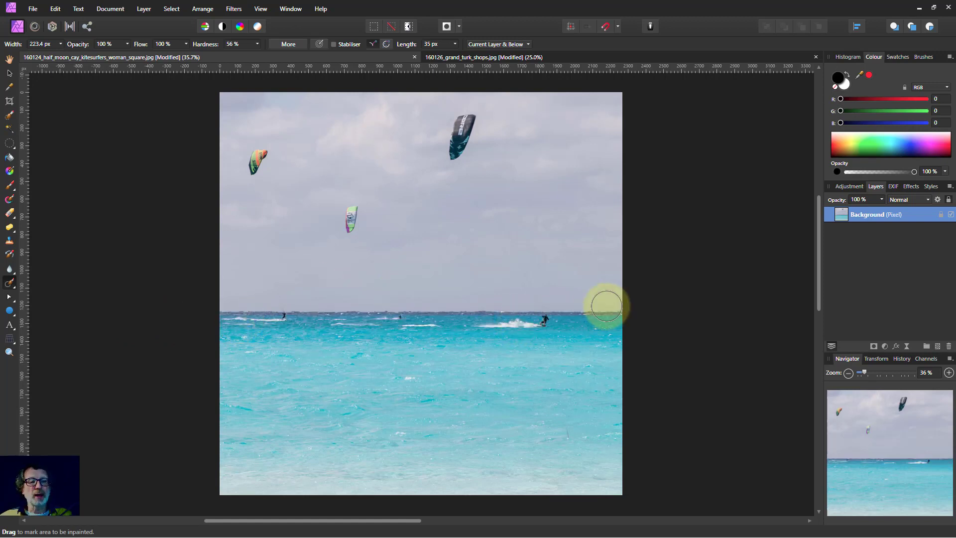
Step: Inpaint out the three kitesurfers along the horizon
left_click_drag(553, 320, 474, 319)
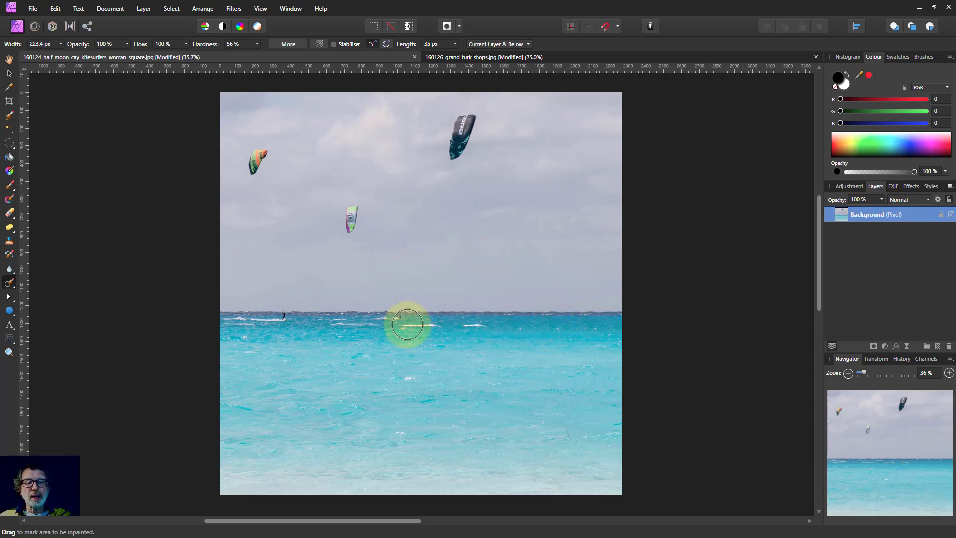
left_click_drag(431, 324, 341, 324)
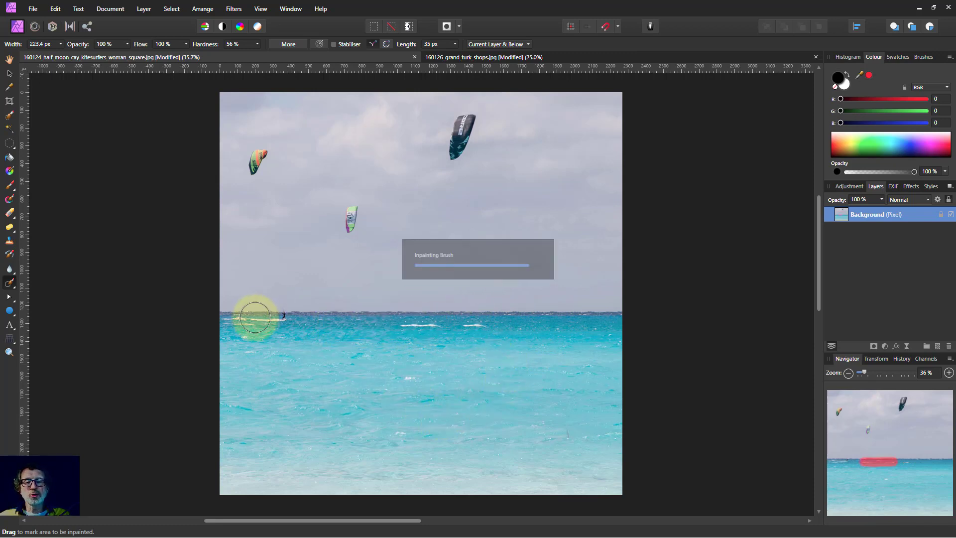
left_click_drag(286, 317, 239, 318)
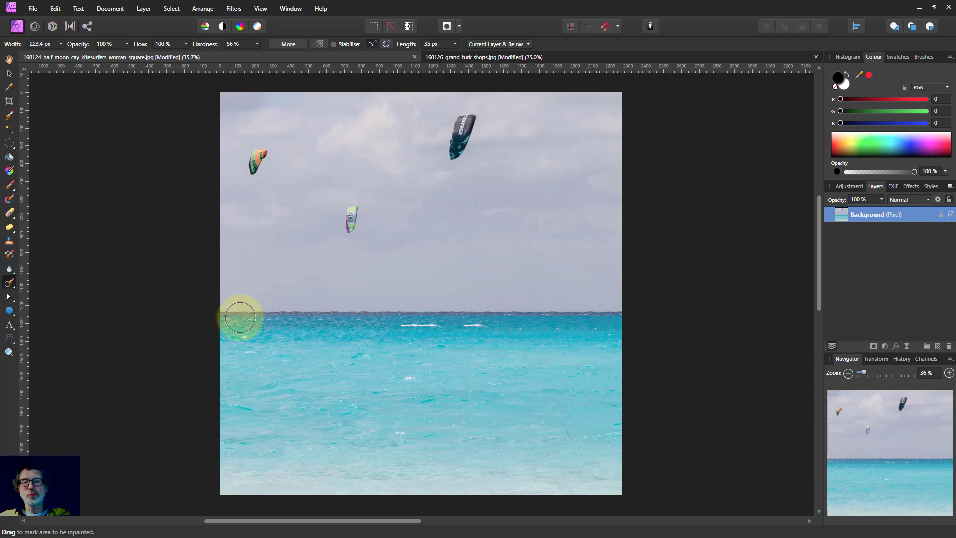
Step: Inpaint out the orange, green and dark kites from the sky
left_click_drag(252, 162, 261, 151)
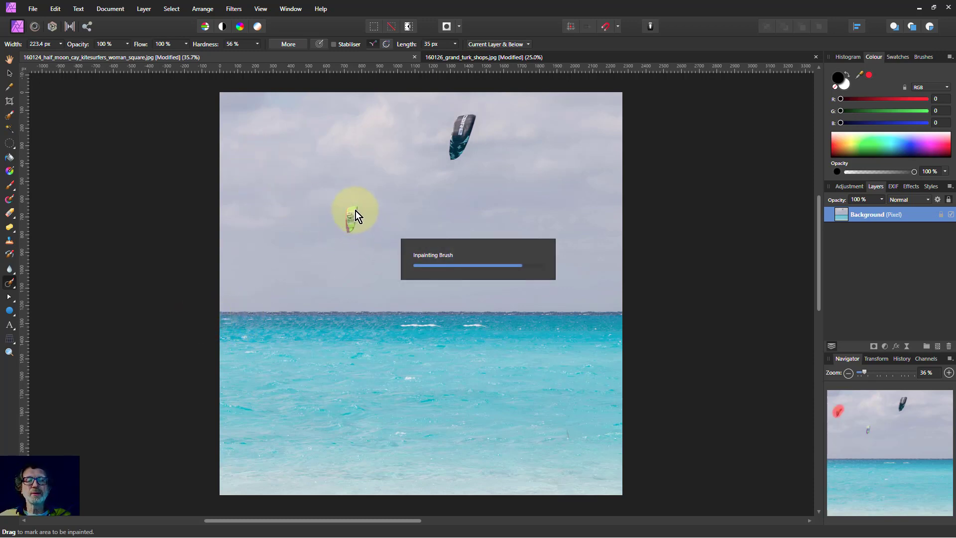
left_click_drag(355, 211, 355, 221)
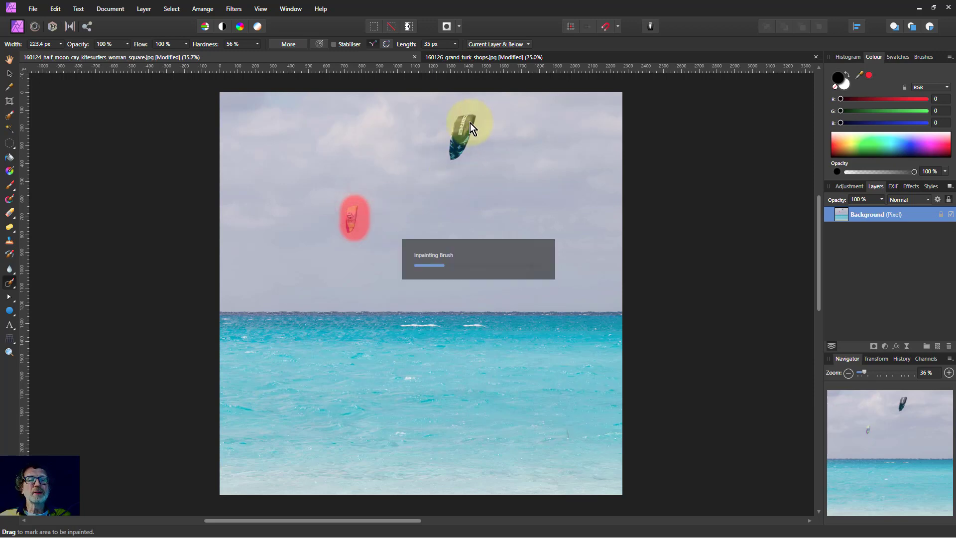
mouse_move(470, 122)
left_mouse_down()
mouse_move(447, 138)
mouse_move(444, 158)
mouse_move(465, 135)
left_mouse_up()
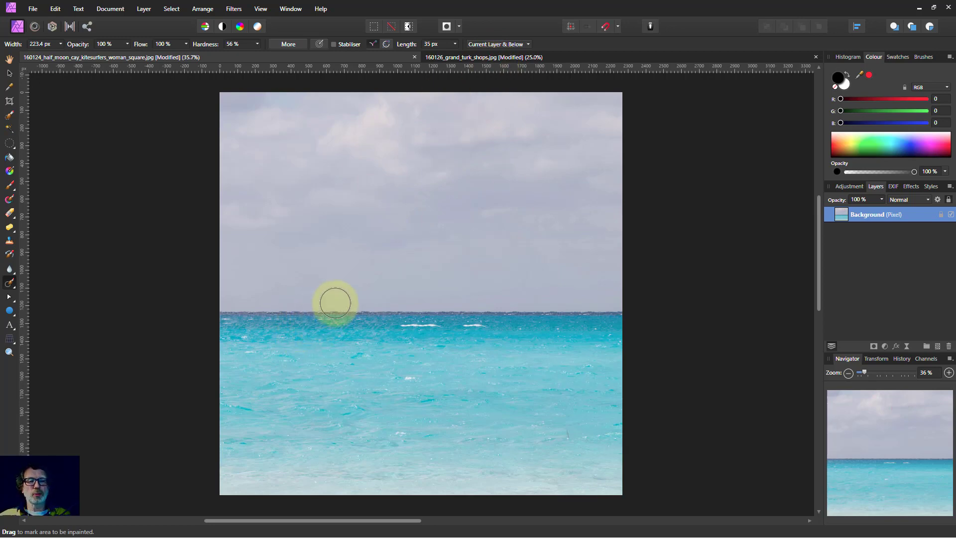
Step: In the grand_turk_shops photo, select the doorway woman with an enlarged Selection Brush
left_click(553, 57)
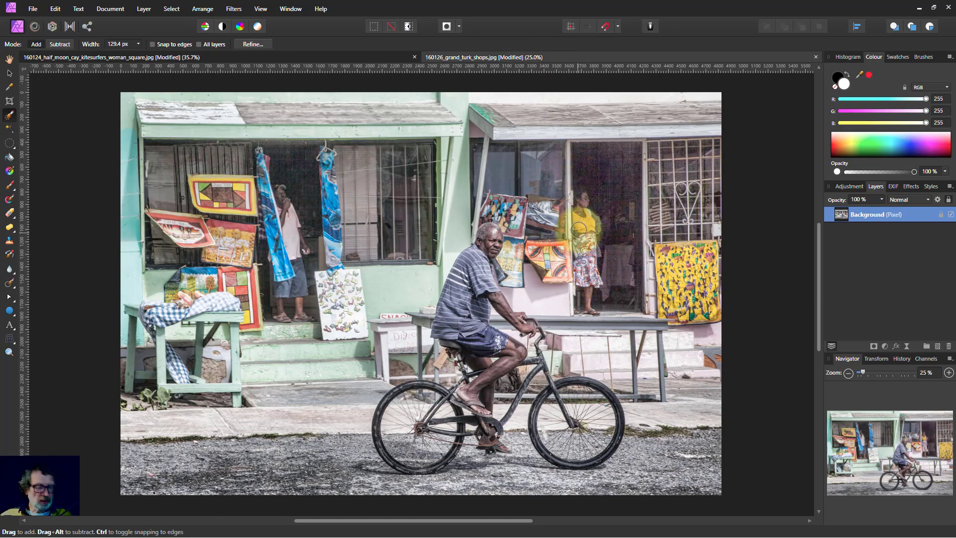
key("bracketright")
key("bracketright")
key("bracketright")
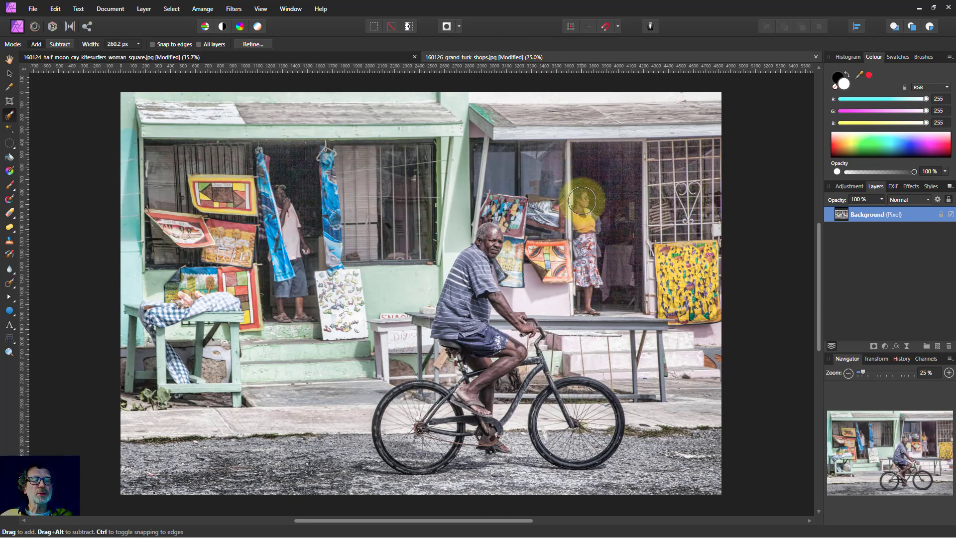
left_click_drag(585, 201, 589, 238)
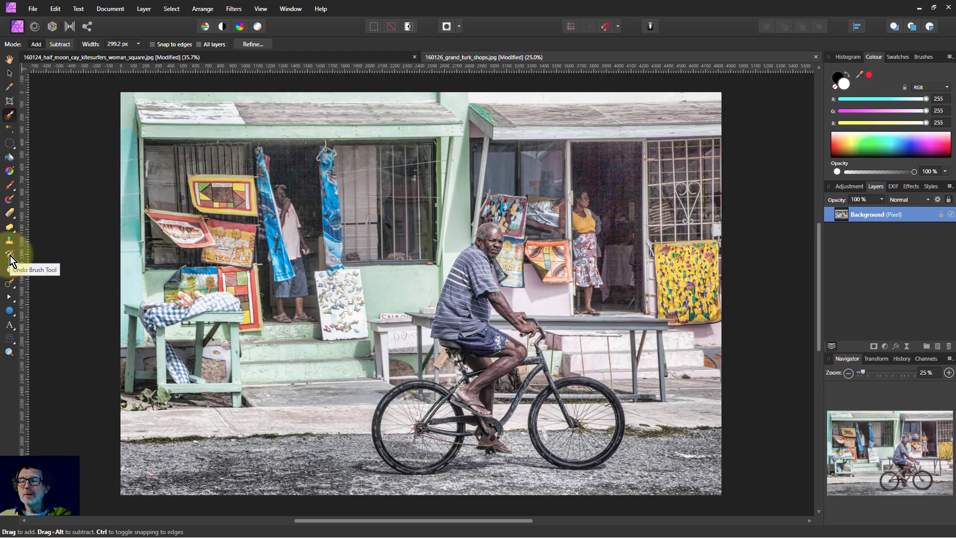
Step: Inpaint over the doorway woman and touch up the leftover spots
left_click(9, 282)
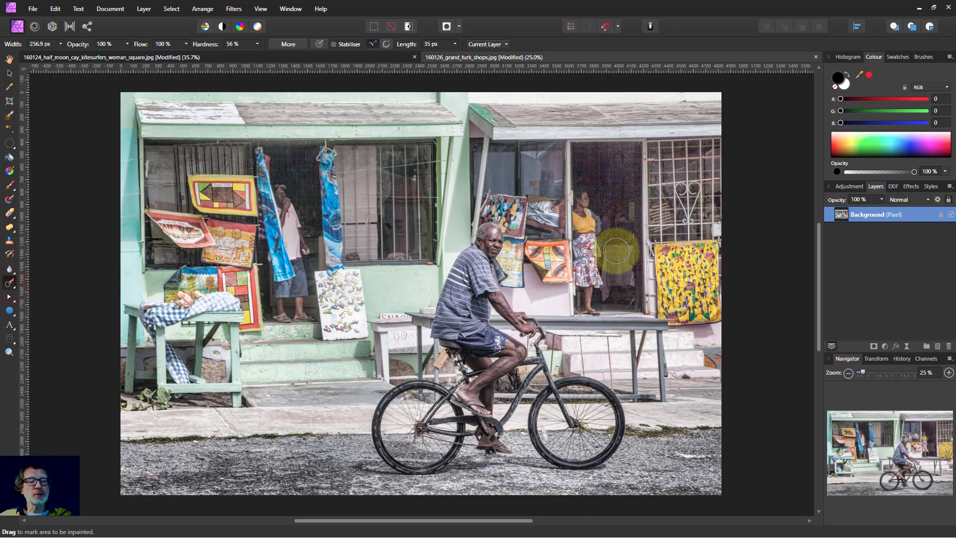
mouse_move(580, 181)
left_mouse_down()
mouse_move(586, 225)
mouse_move(596, 226)
mouse_move(585, 216)
mouse_move(584, 237)
mouse_move(583, 211)
mouse_move(595, 309)
mouse_move(583, 307)
mouse_move(583, 223)
left_mouse_up()
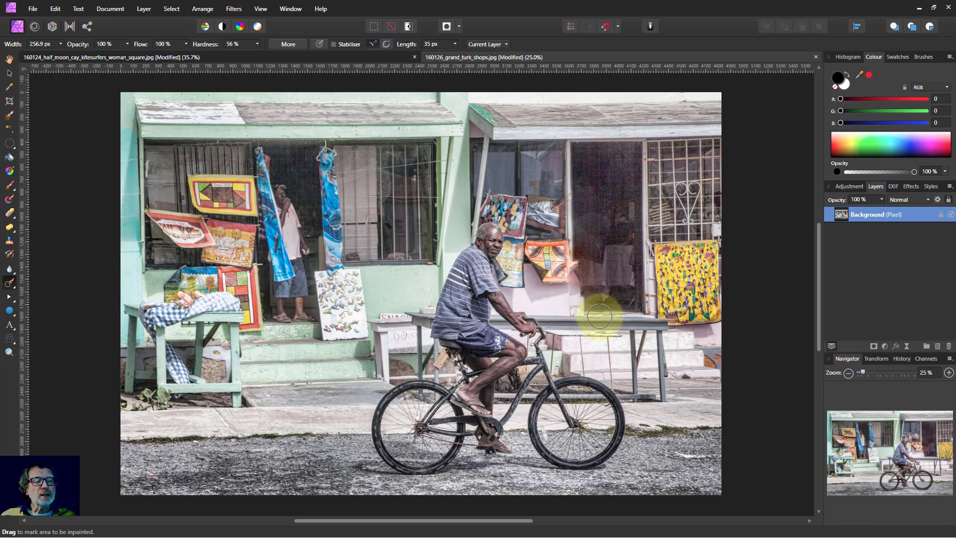
left_click(600, 254)
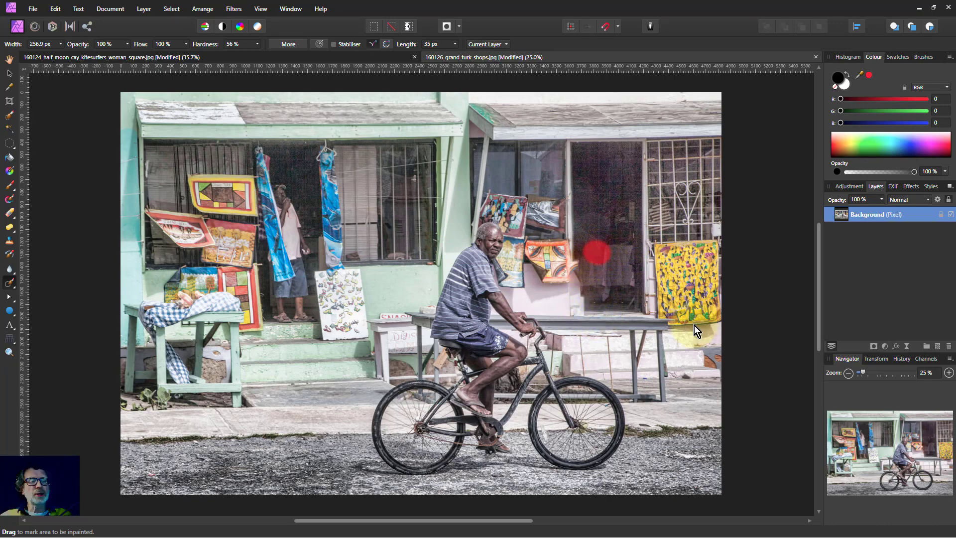
left_click(584, 249)
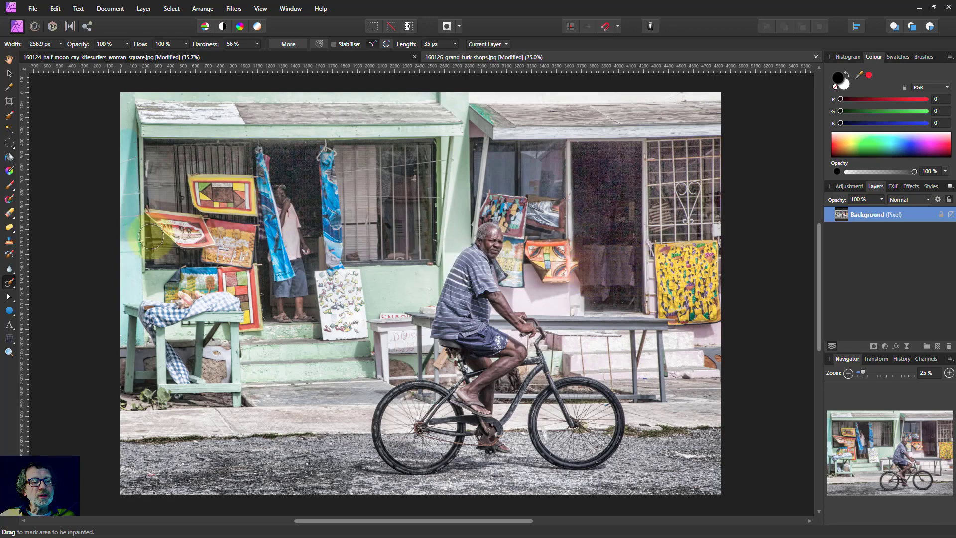
left_click(10, 241)
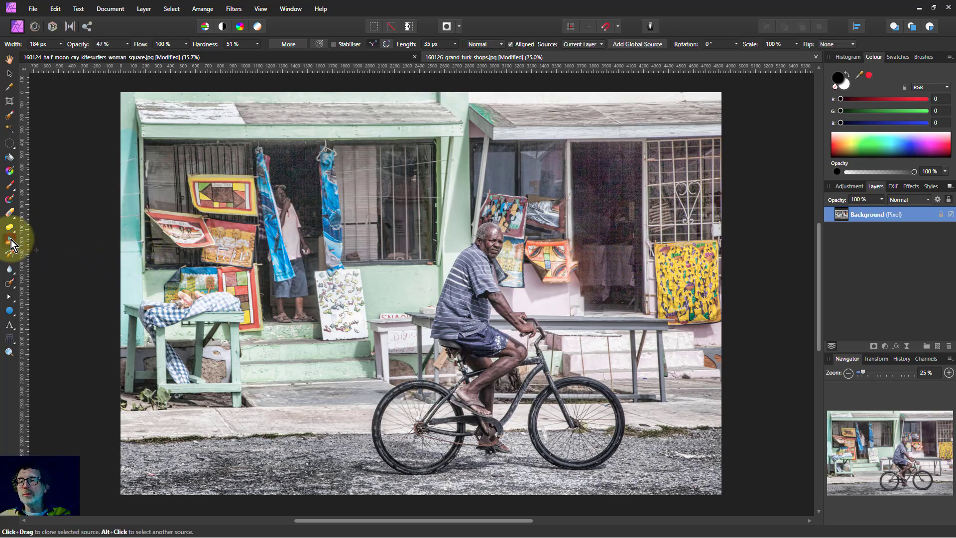
left_click(605, 264, "alt")
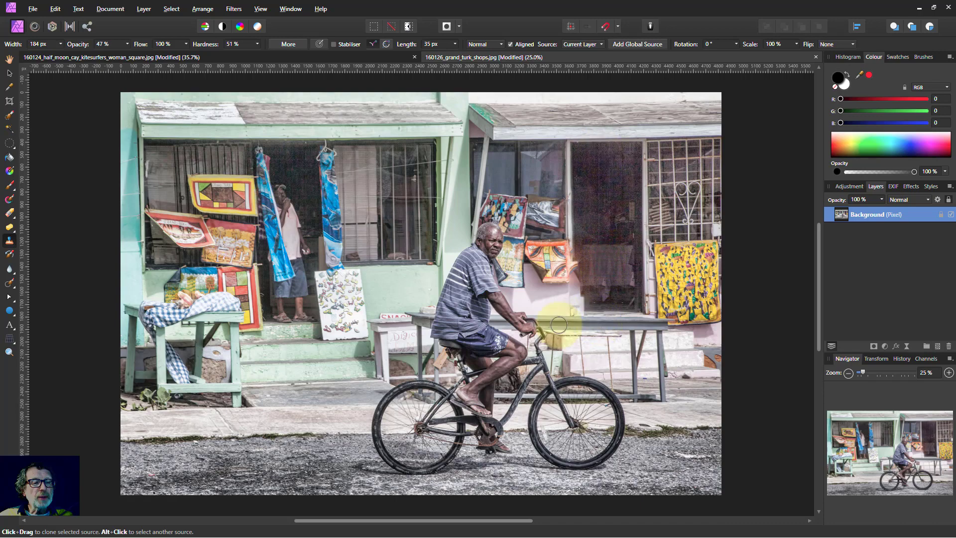
Step: Select the bicycle's rear wheel, apply Edit > Inpaint, then deselect with Ctrl+D
left_click(9, 115)
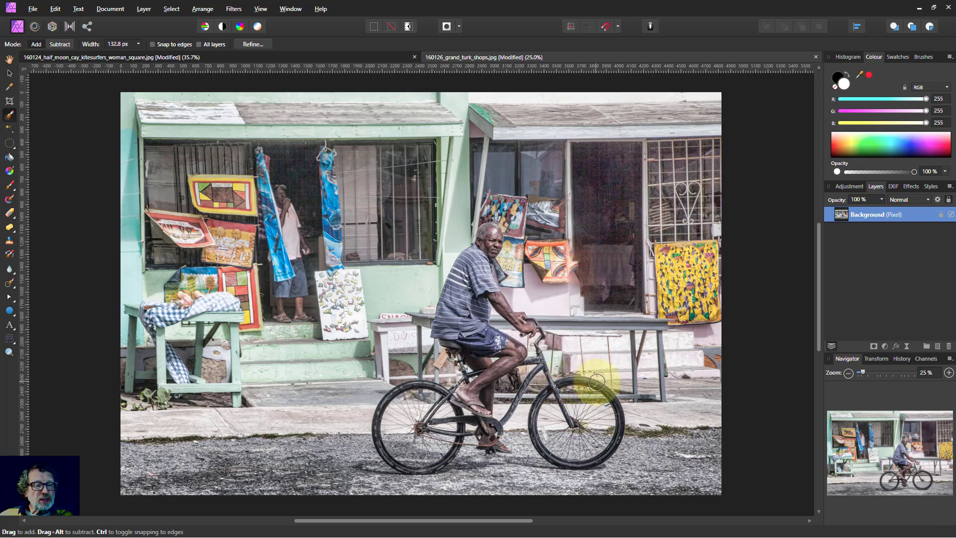
mouse_move(613, 399)
left_mouse_down()
mouse_move(616, 448)
mouse_move(567, 466)
mouse_move(534, 435)
mouse_move(538, 398)
mouse_move(545, 393)
mouse_move(552, 487)
mouse_move(581, 454)
mouse_move(570, 435)
mouse_move(652, 397)
left_mouse_up()
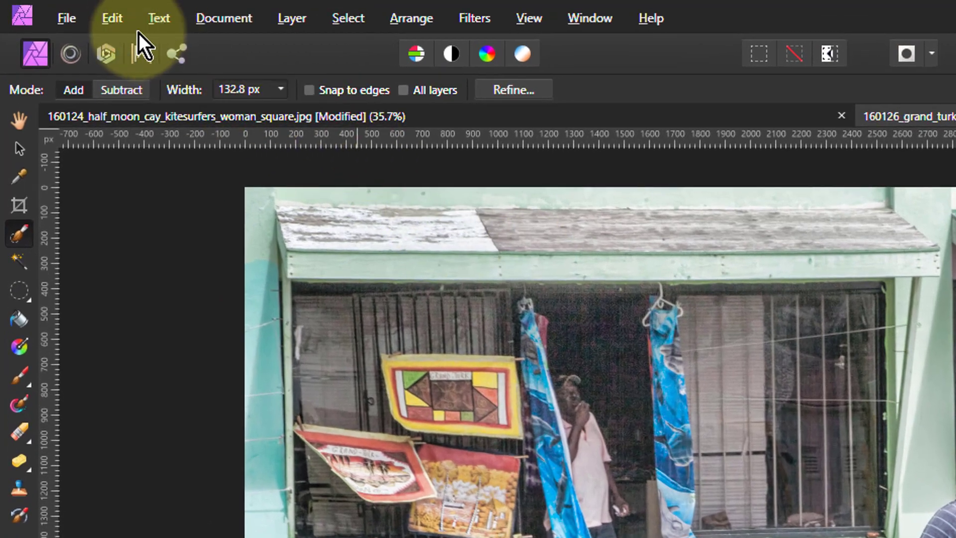
left_click(116, 20)
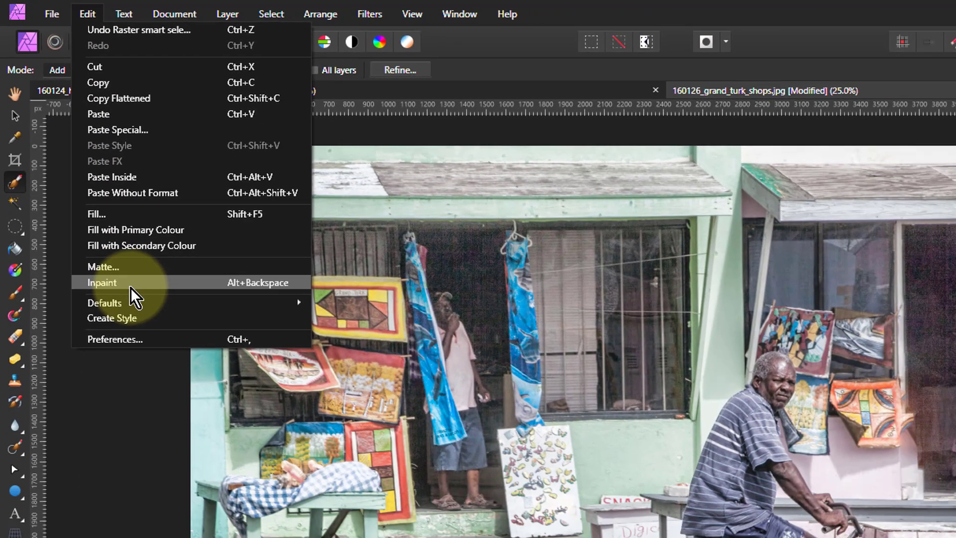
left_click(131, 283)
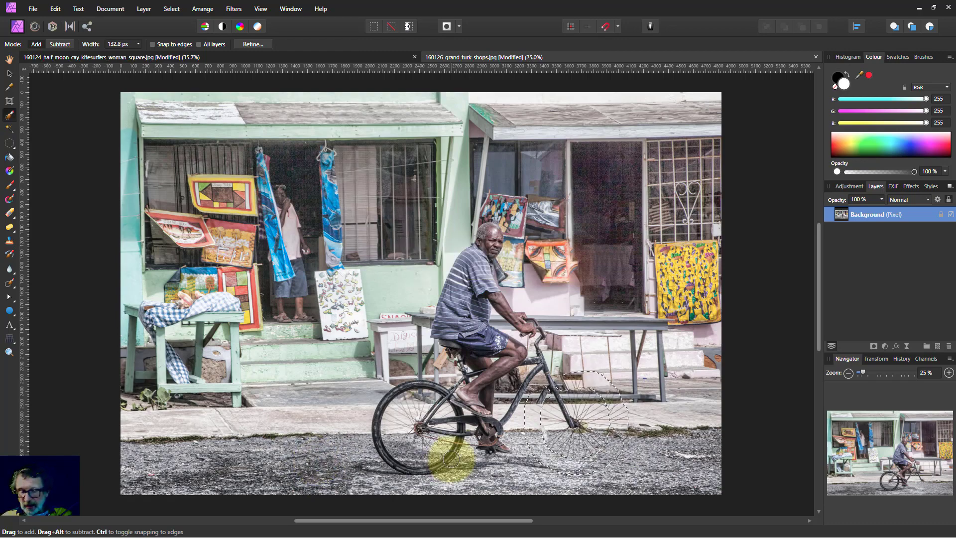
key("ctrl+d")
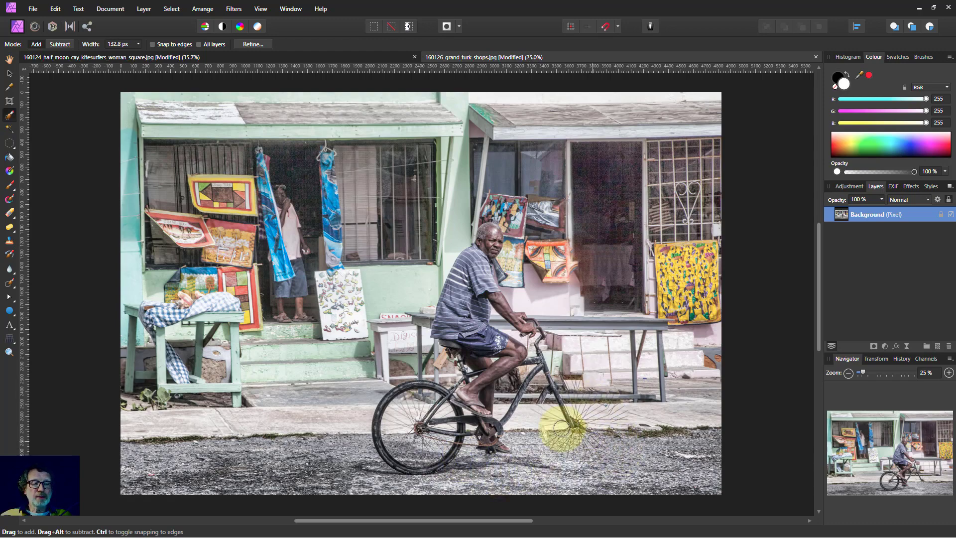
Step: Inpaint the spoke traces near the down tube and chain stay with a slightly smaller brush
left_click(8, 282)
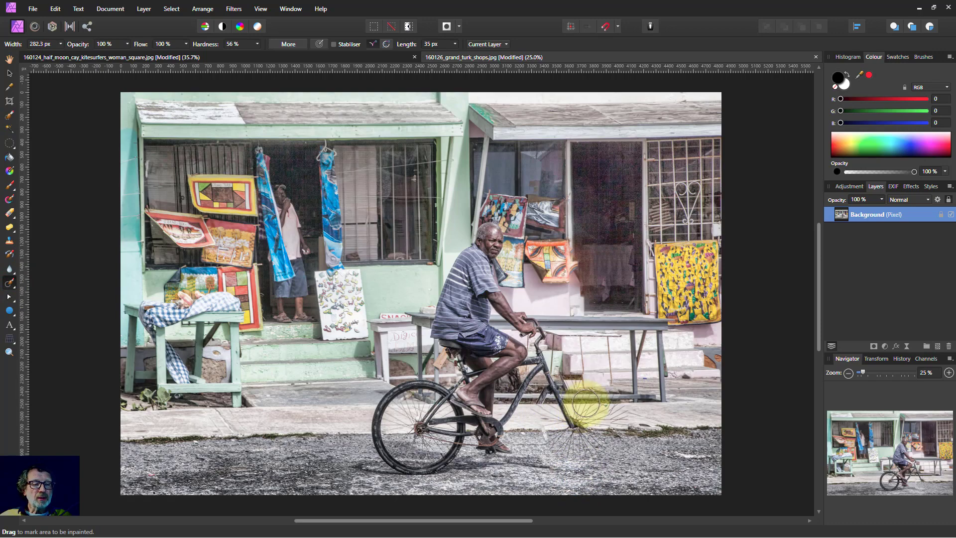
key("bracketleft")
mouse_move(576, 394)
left_mouse_down()
mouse_move(608, 405)
mouse_move(602, 413)
left_mouse_up()
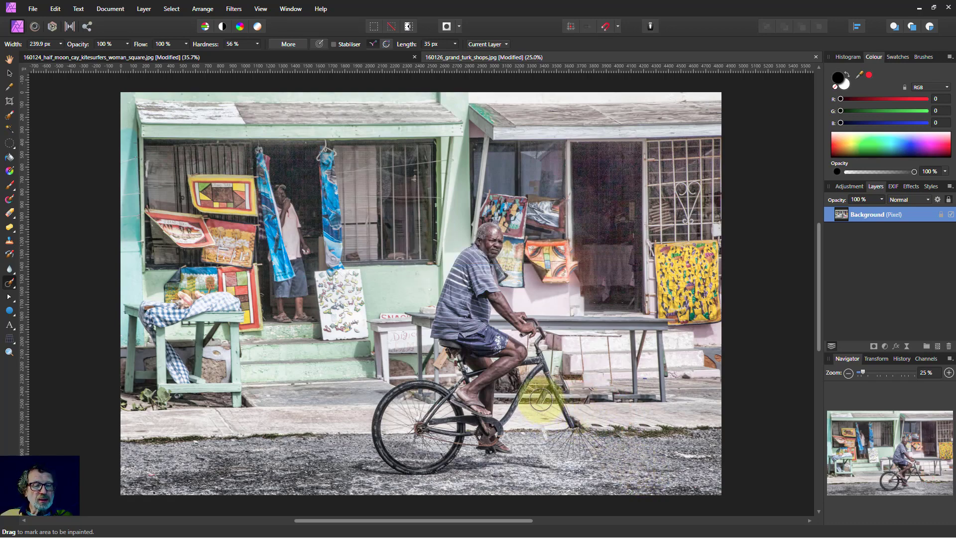
mouse_move(540, 398)
left_mouse_down()
mouse_move(560, 452)
mouse_move(578, 457)
mouse_move(600, 443)
mouse_move(560, 448)
left_mouse_up()
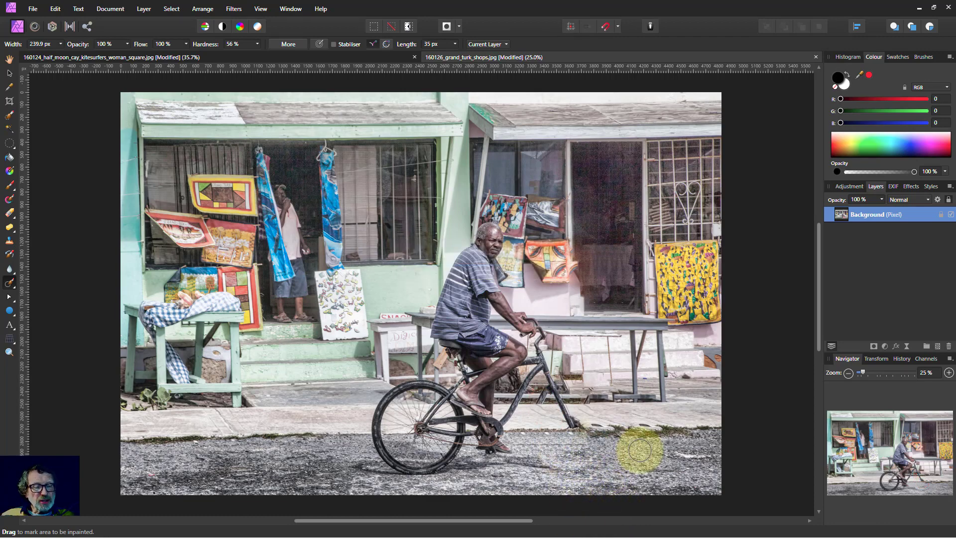
Step: Clone gravel texture at 47% opacity over the blotchy ground behind the bicycle
left_click(10, 240)
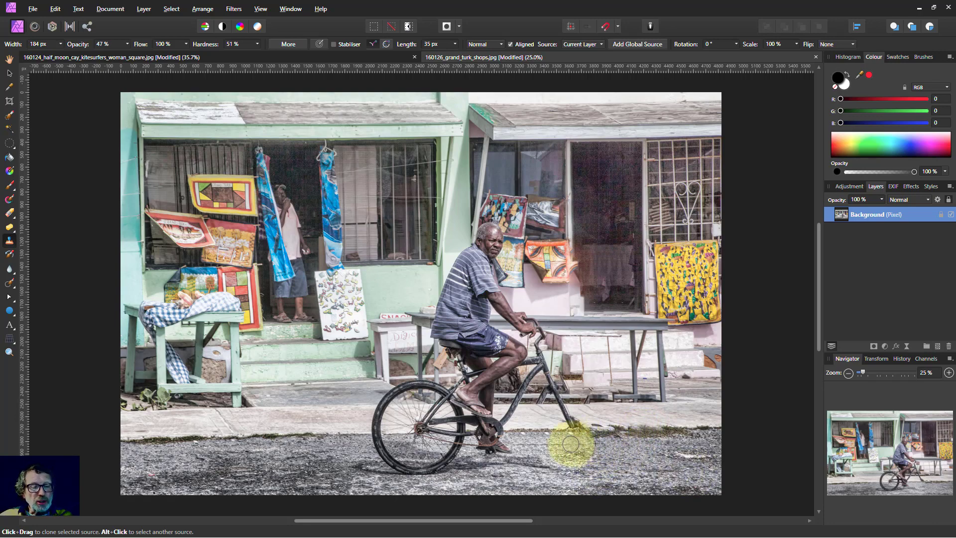
mouse_move(644, 444)
left_mouse_down()
mouse_move(531, 447)
mouse_move(607, 454)
mouse_move(596, 477)
mouse_move(581, 465)
mouse_move(707, 486)
left_mouse_up()
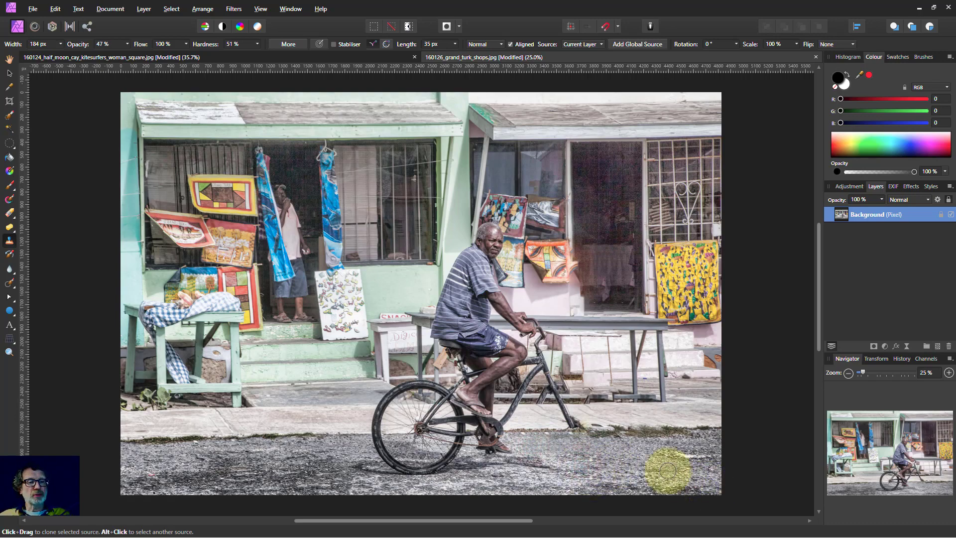